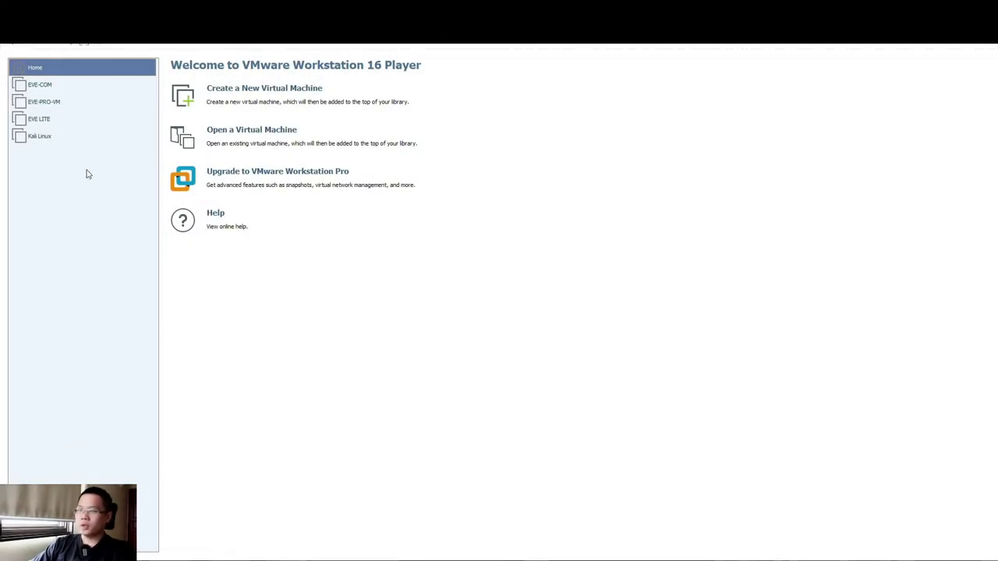
# Power on the EVE-COM VM in VMware Player and leave full screen once it reaches the login prompt.
pyautogui.click(42, 84)
pyautogui.click(44, 84)
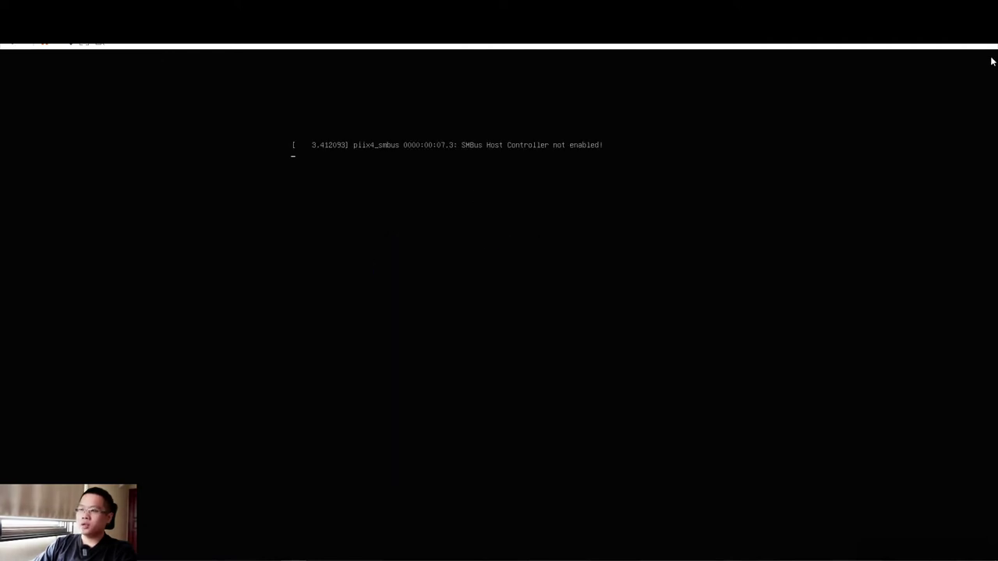
pyautogui.hotkey('ctrl', 'alt', 'Return')
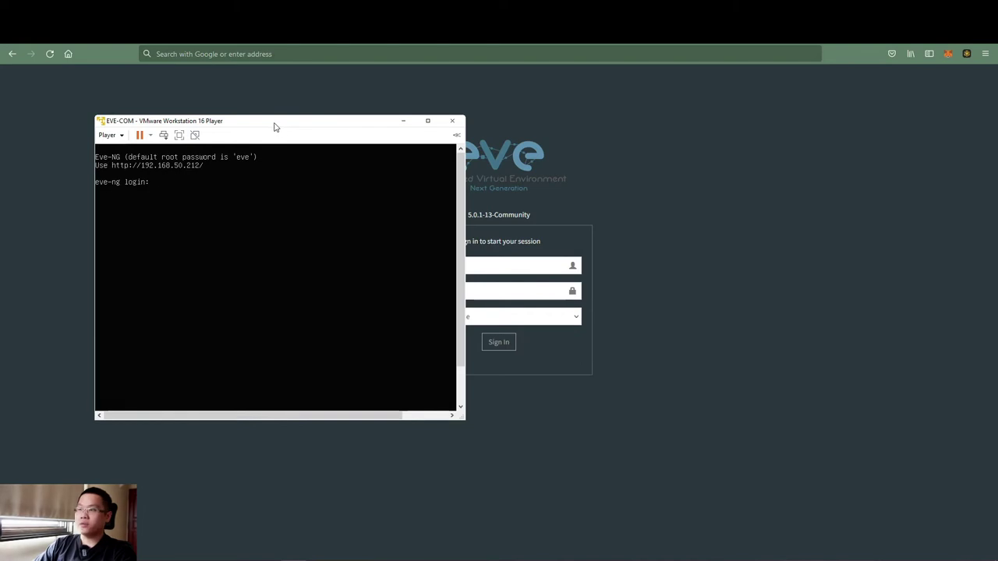
# Load 192.168.50.212 in Firefox and log in to EVE-NG as admin with the account password.
pyautogui.click(217, 55)
pyautogui.write('https://192.168.50.212/')
pyautogui.press('Return')
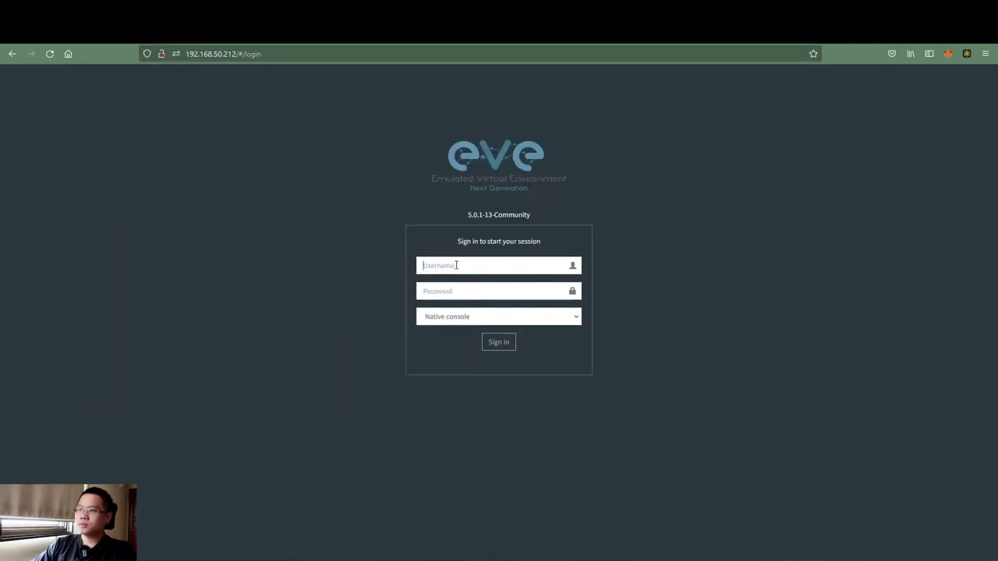
pyautogui.click(456, 265)
pyautogui.write('admin')
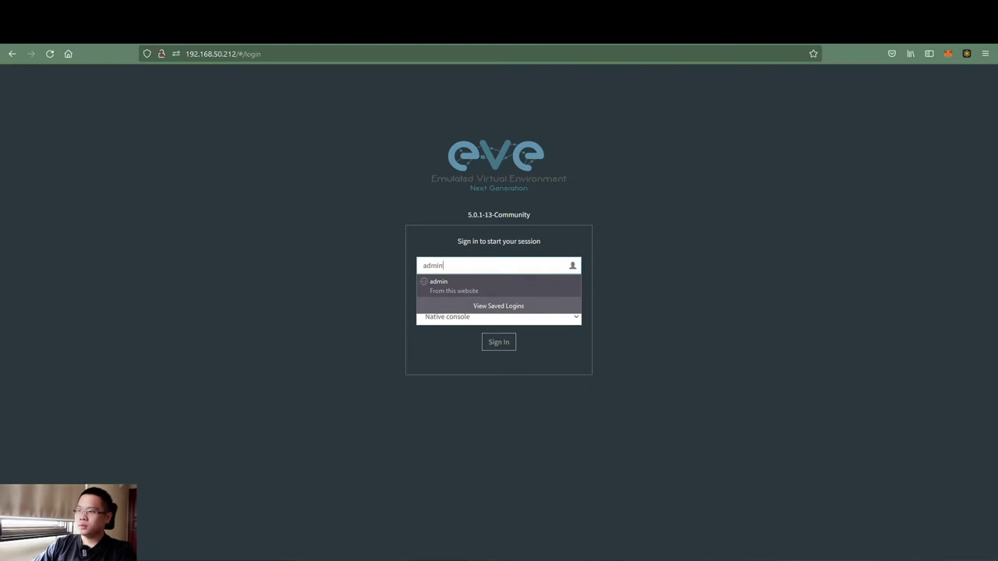
pyautogui.click(459, 287)
pyautogui.write('e')
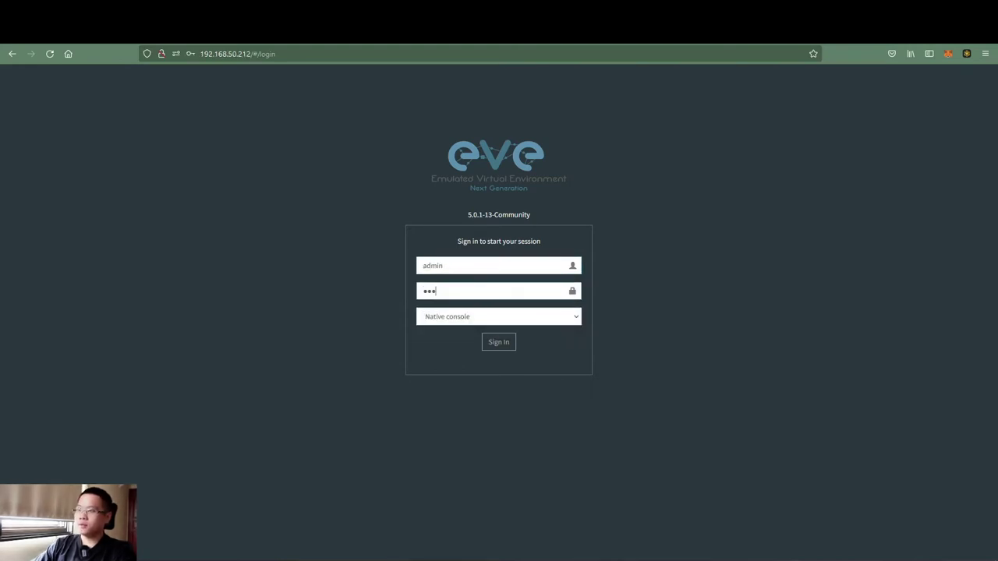
pyautogui.write('ve')
pyautogui.press('Return')
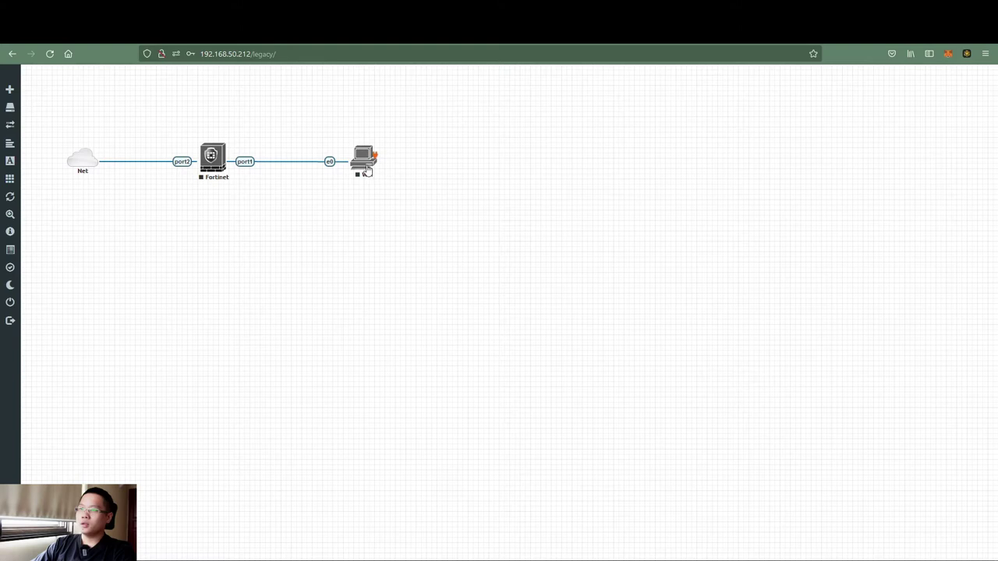
# Edit the Win node, leave its console type set to vnc, and save the settings.
pyautogui.rightClick(367, 170)
pyautogui.click(407, 282)
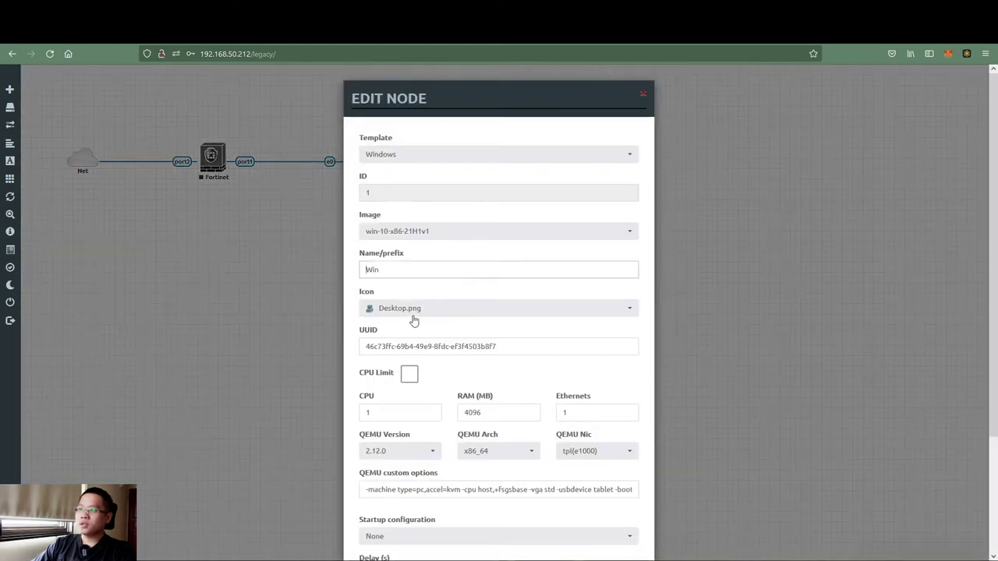
pyautogui.scroll(-4, 414, 321)
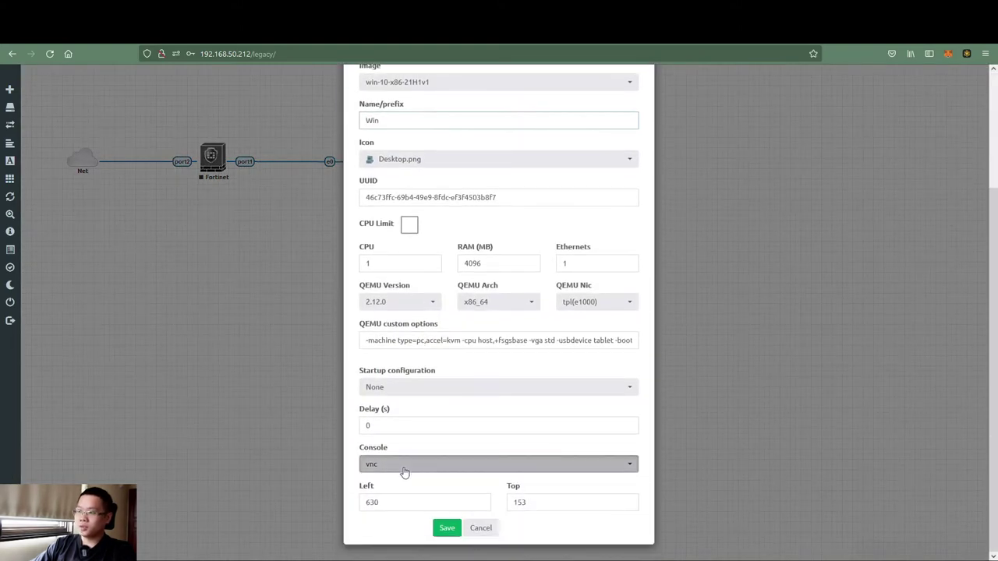
pyautogui.click(404, 468)
pyautogui.click(381, 481)
pyautogui.click(383, 468)
pyautogui.click(380, 499)
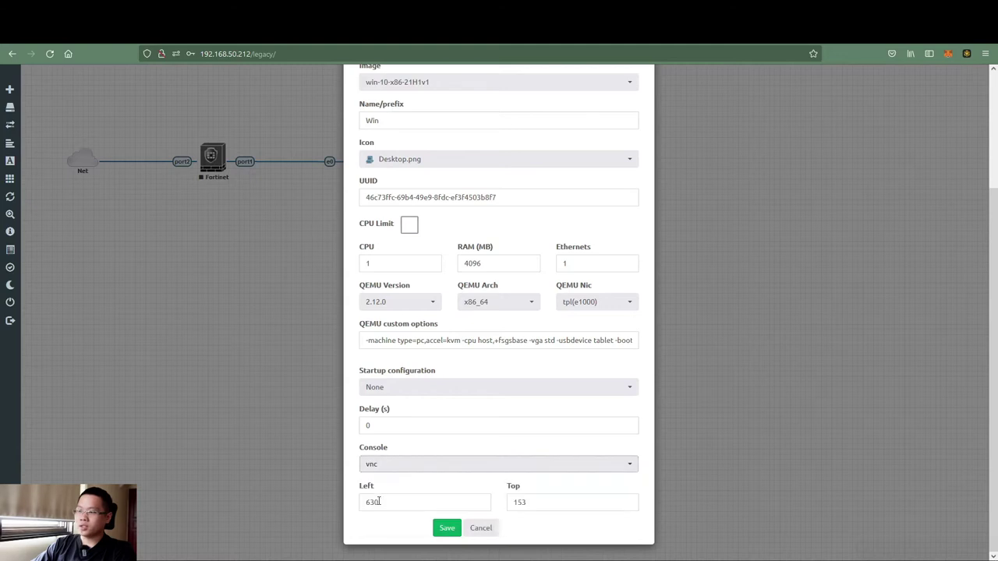
pyautogui.click(446, 529)
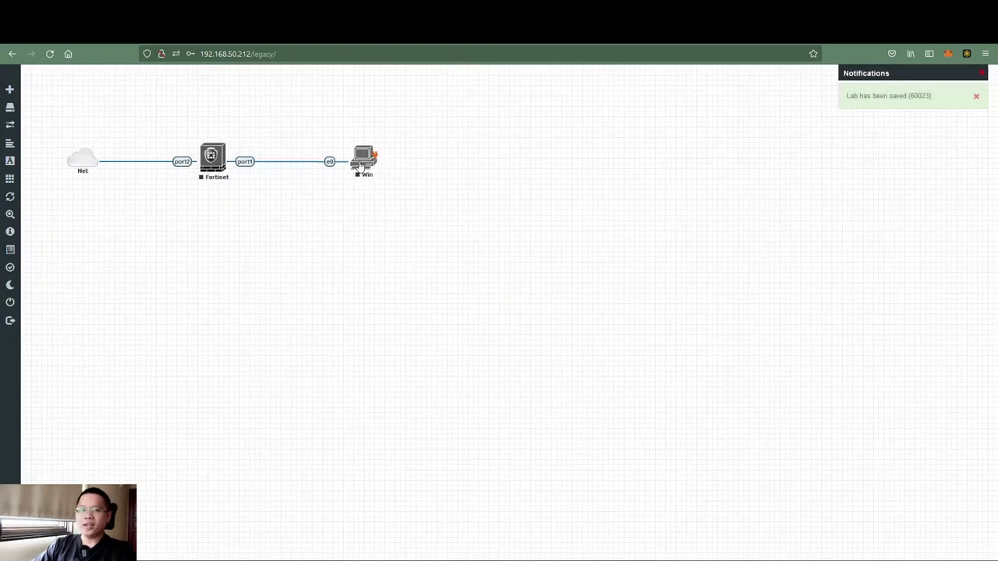
# Start the Win node, try opening its console, and dismiss the missing vncviewer error.
pyautogui.rightClick(360, 165)
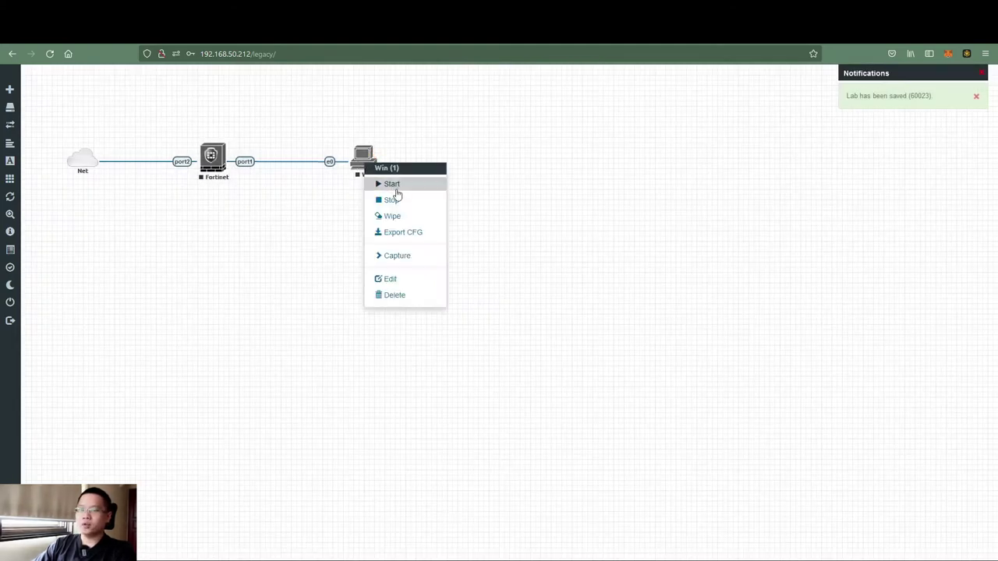
pyautogui.click(394, 184)
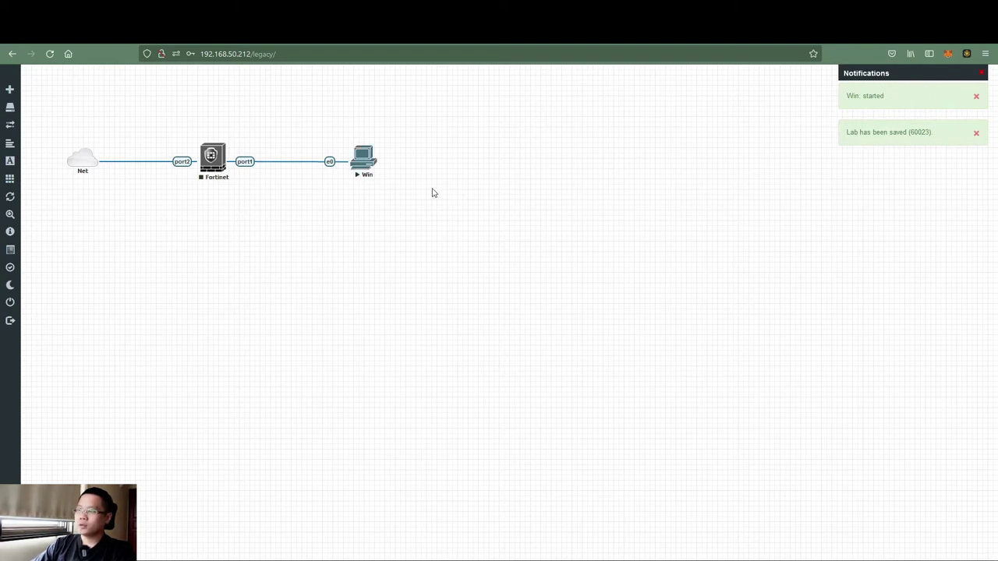
pyautogui.click(360, 166)
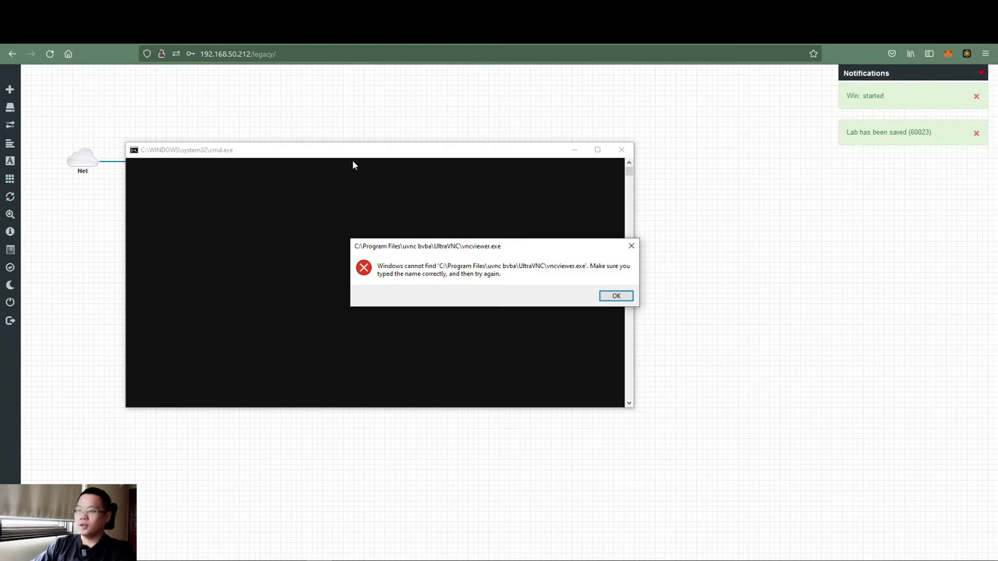
pyautogui.moveTo(406, 251); pyautogui.dragTo(383, 304)
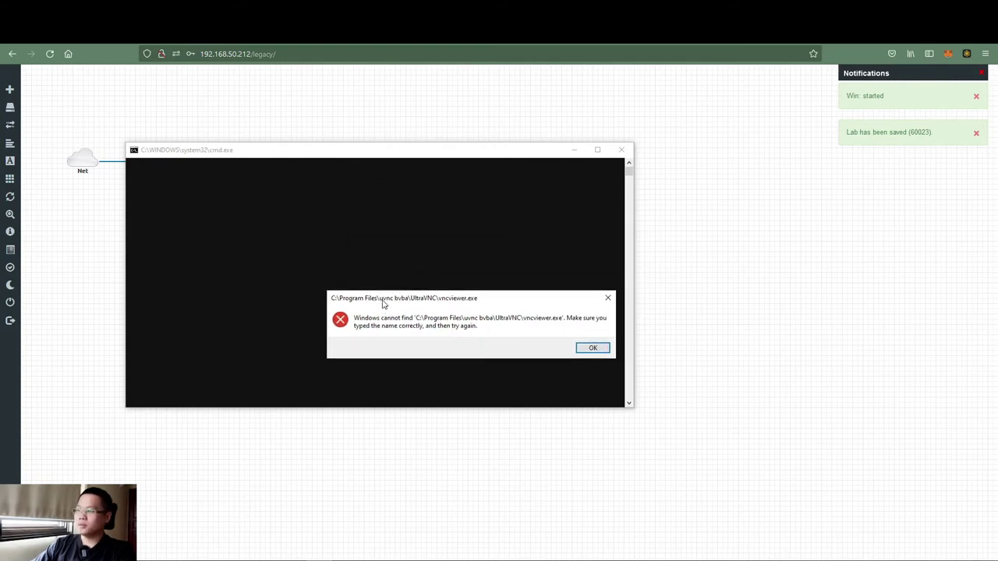
pyautogui.click(590, 348)
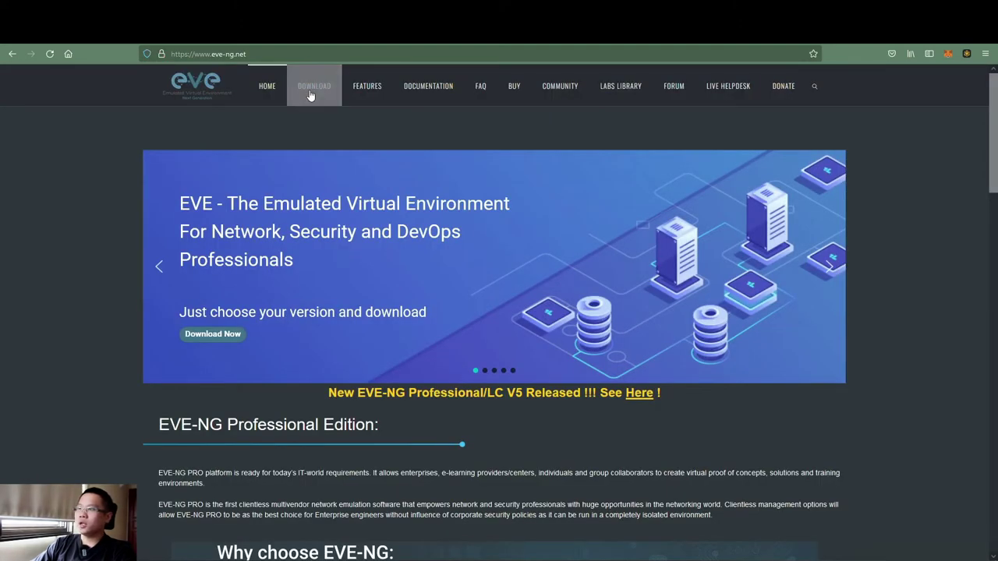
# Open the EVE-NG download page and highlight the Windows Client Side UltraVNC 1.2.3.1 entries.
pyautogui.click(310, 95)
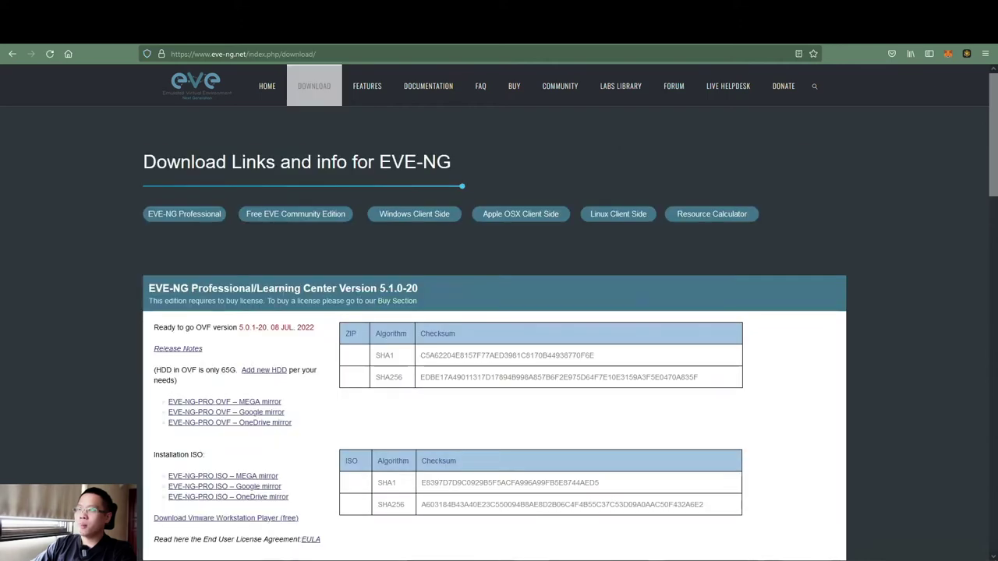
pyautogui.scroll(-3, 282, 337)
pyautogui.scroll(-6, 281, 336)
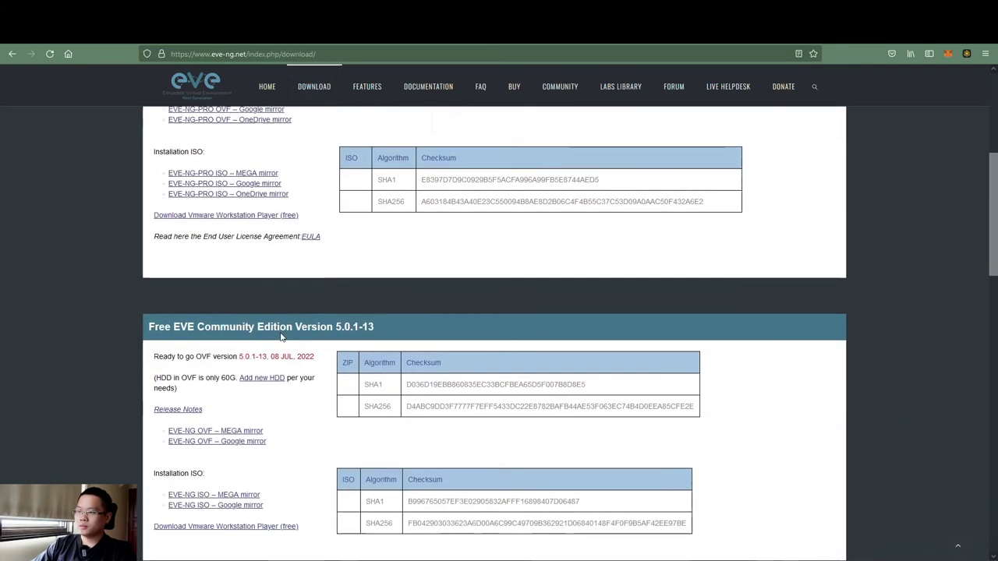
pyautogui.scroll(-2, 281, 337)
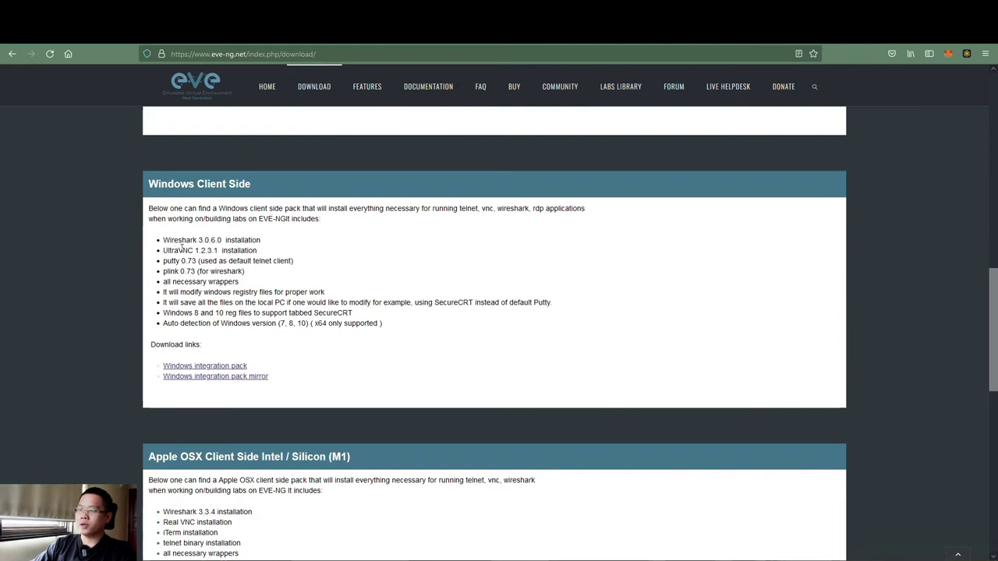
pyautogui.moveTo(257, 250); pyautogui.dragTo(163, 252)
pyautogui.moveTo(153, 208); pyautogui.dragTo(374, 223)
pyautogui.click(331, 273)
pyautogui.moveTo(270, 256); pyautogui.dragTo(165, 253)
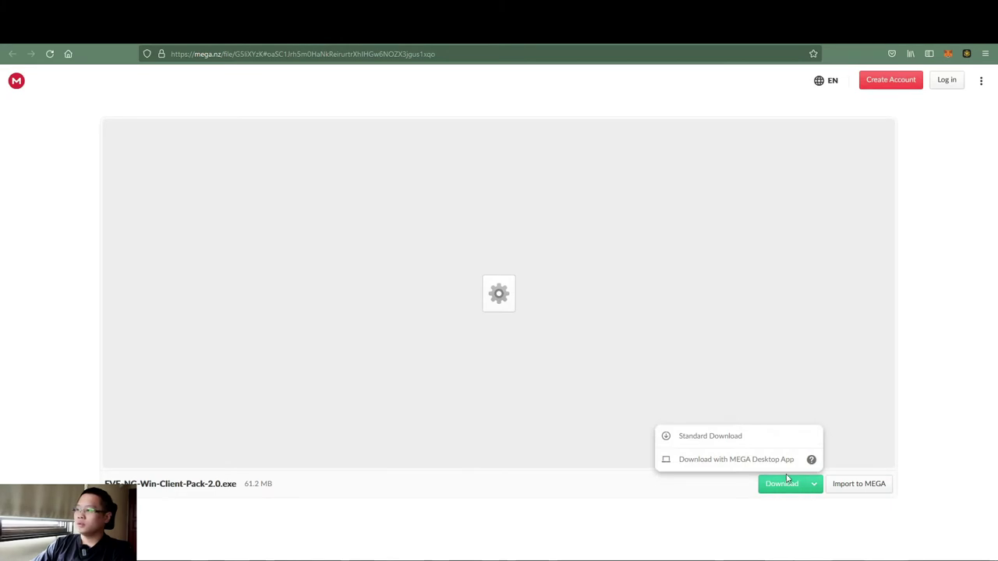
# Download EVE-NG-Win-Client-Pack-2.0.exe (61.2 MB) from the MEGA page.
pyautogui.click(780, 484)
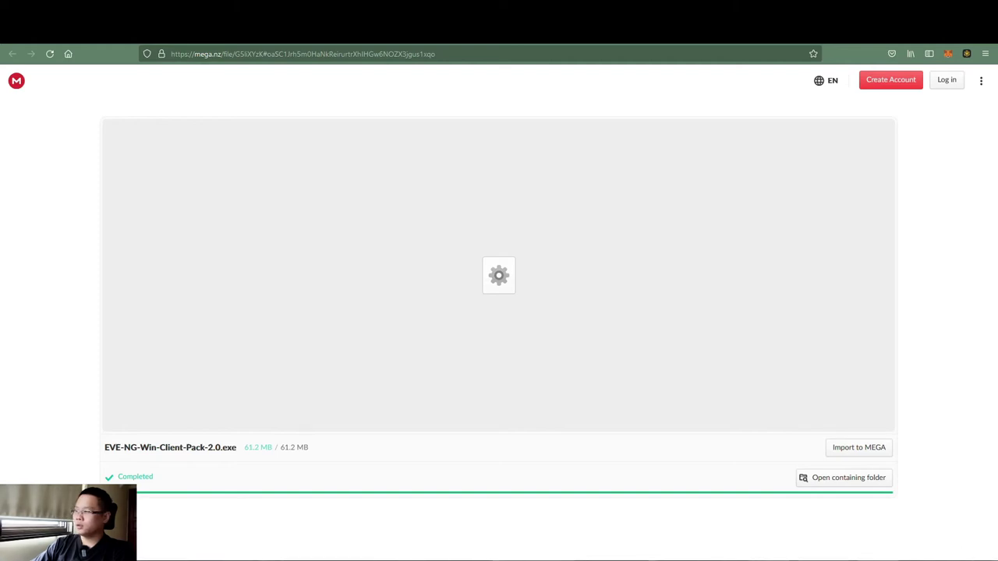
# Run EVE-NG-Win-Client-Pack-2.0.exe and advance the setup wizard to Select Components.
pyautogui.click(328, 341)
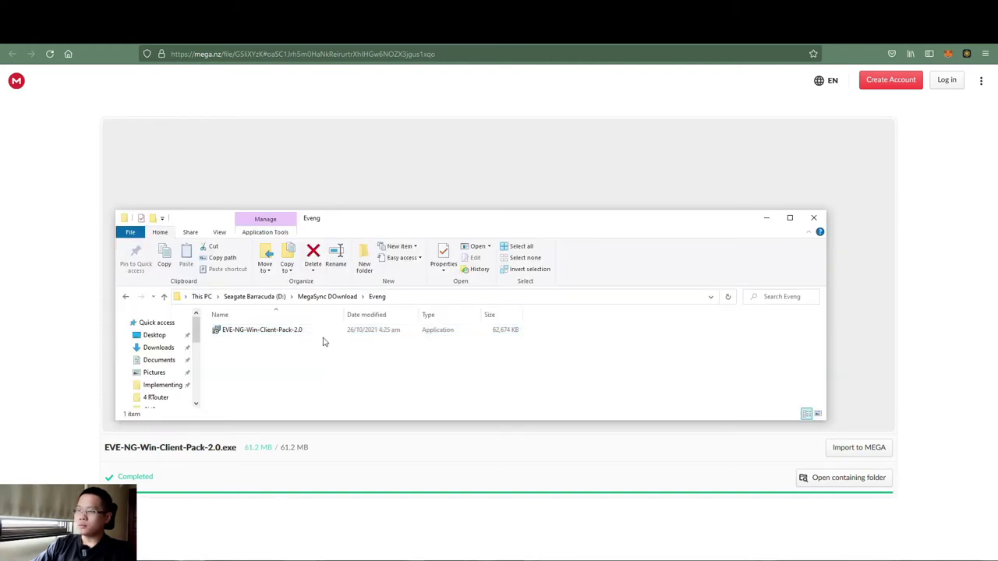
pyautogui.doubleClick(290, 330)
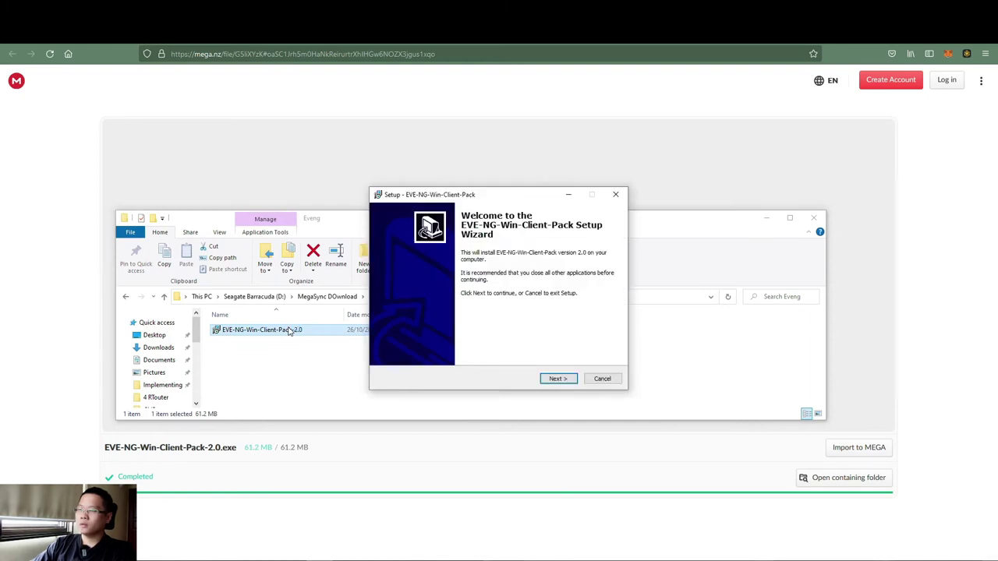
pyautogui.click(568, 379)
pyautogui.click(569, 380)
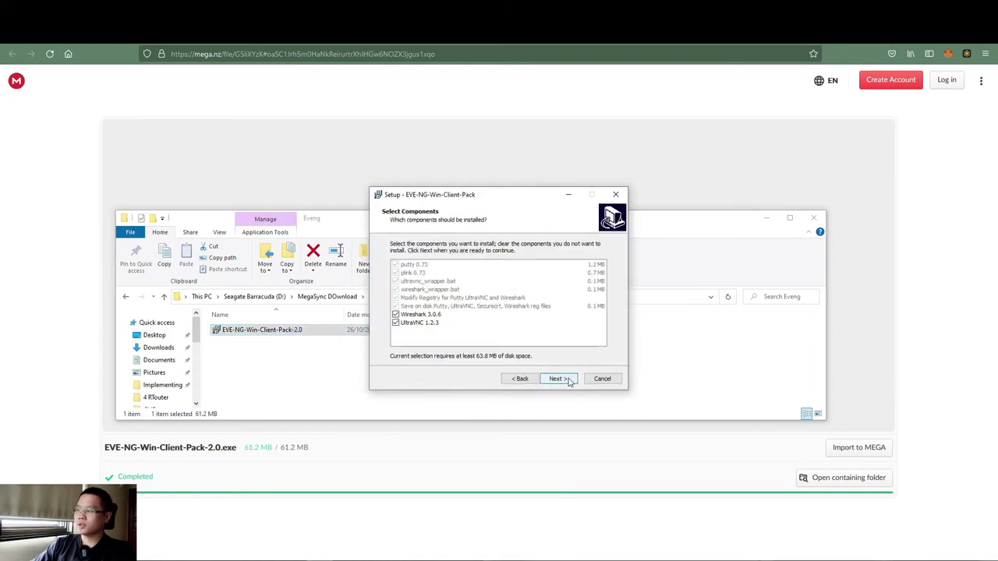
# Keep Wireshark 3.0.6 included alongside UltraVNC 1.2.3 after declining to install without it.
pyautogui.click(395, 314)
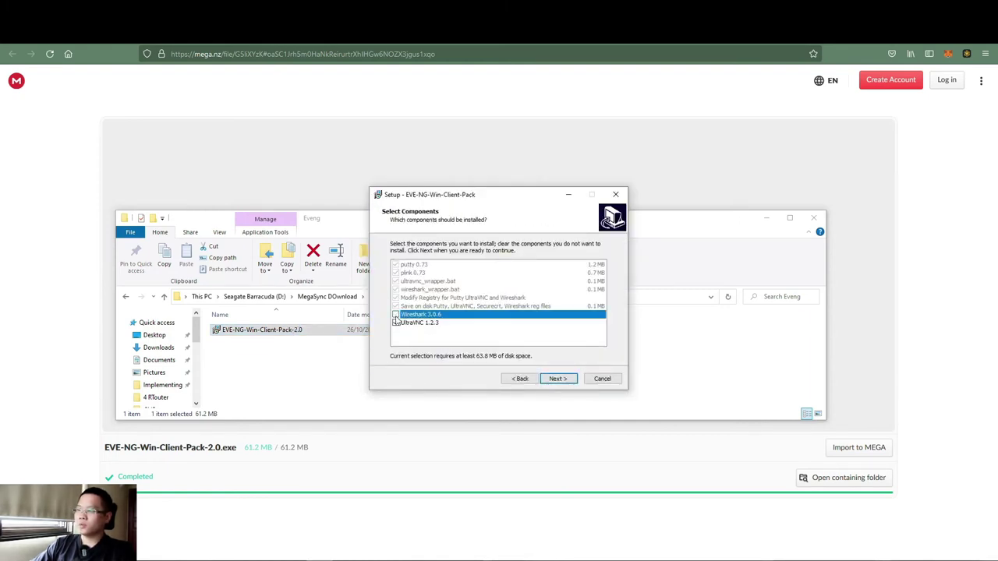
pyautogui.click(553, 378)
pyautogui.click(570, 350)
pyautogui.click(421, 315)
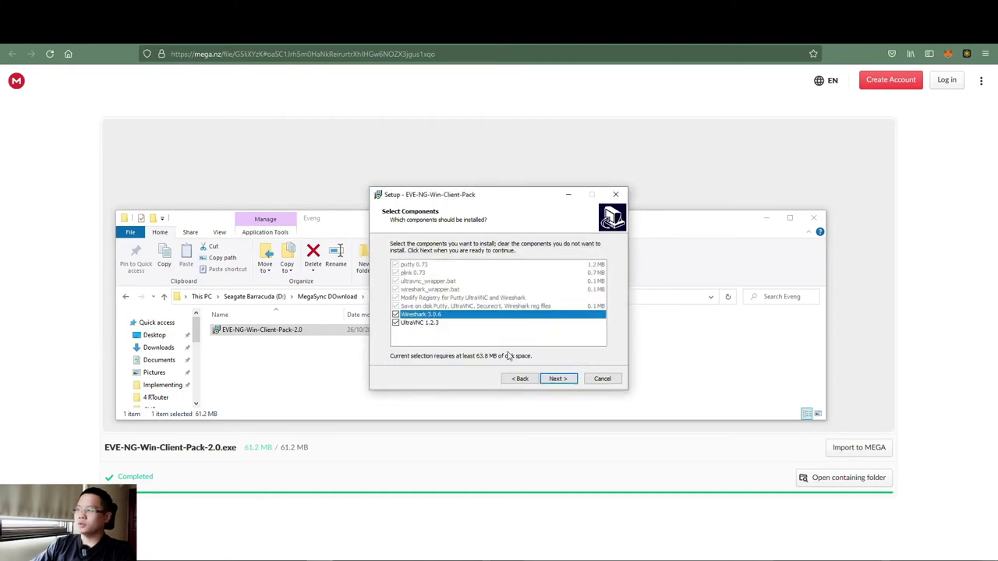